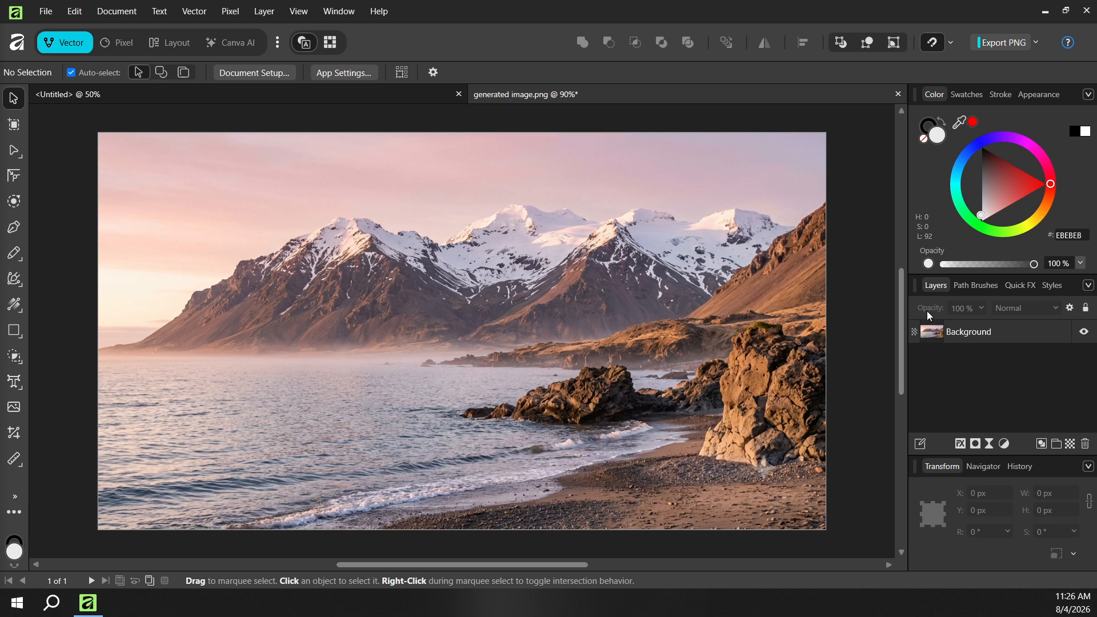
click(798, 373)
click(861, 384)
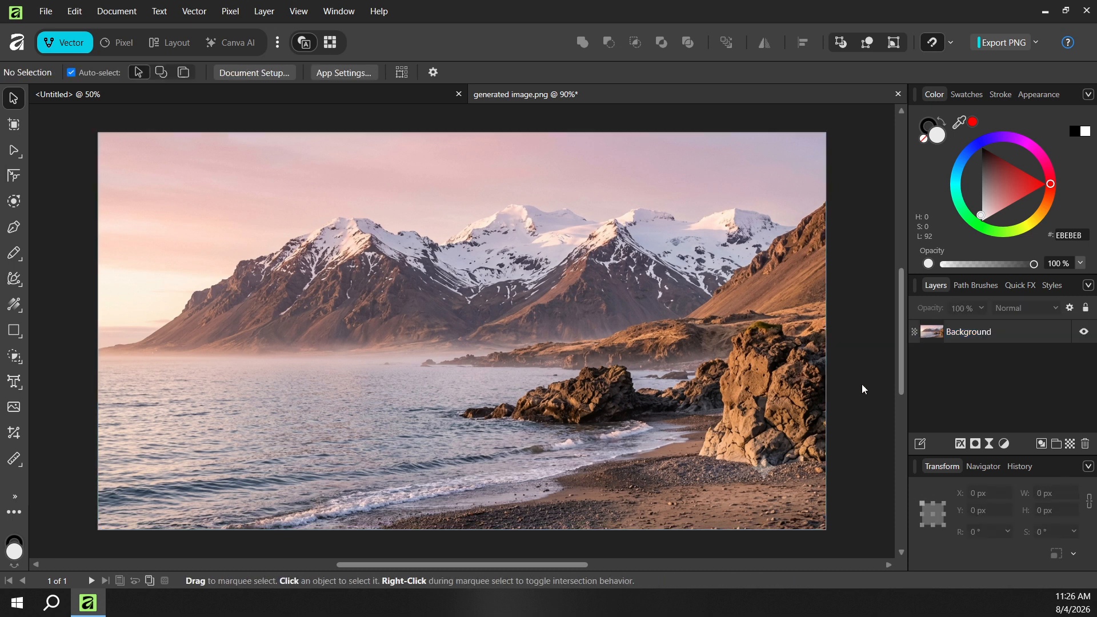
click(795, 387)
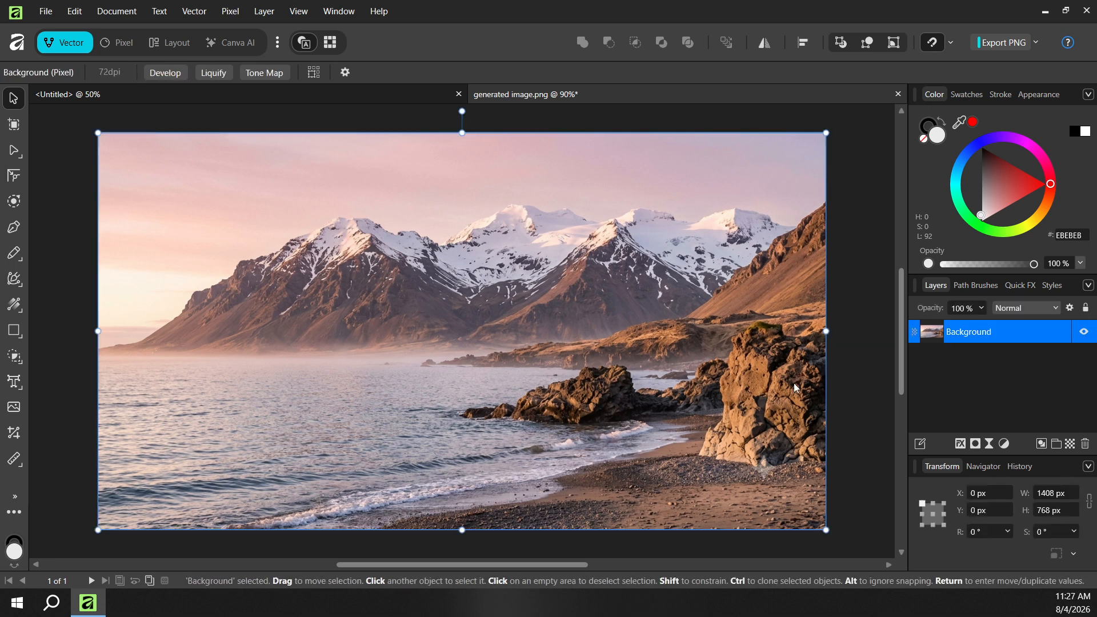
click(982, 379)
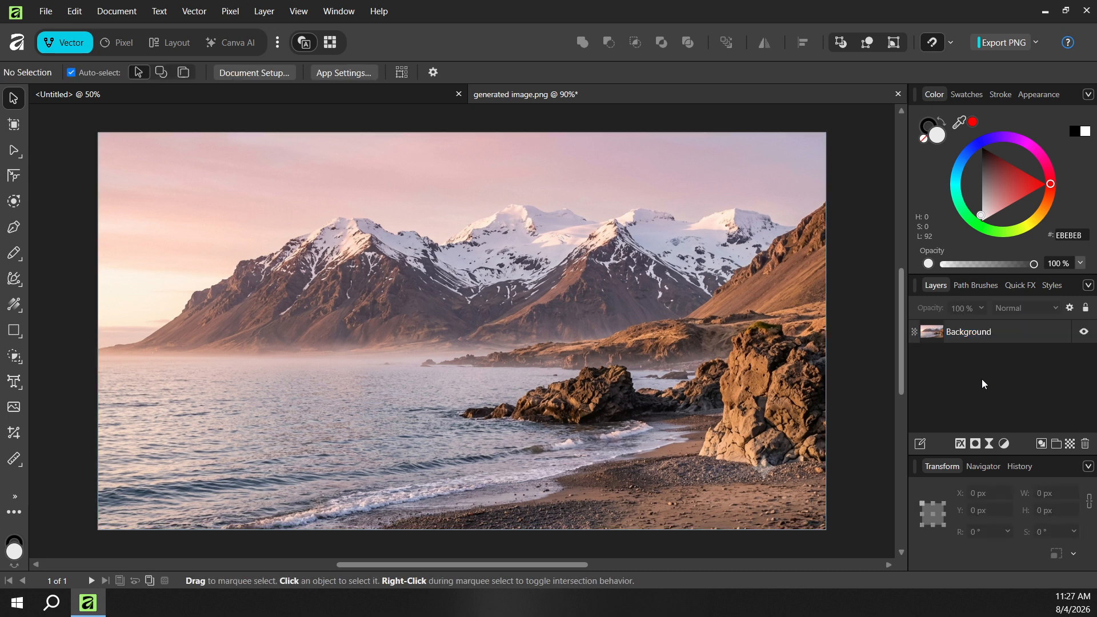
Duplicate the Background layer and rename the duplicate as Copy
right_click(984, 339)
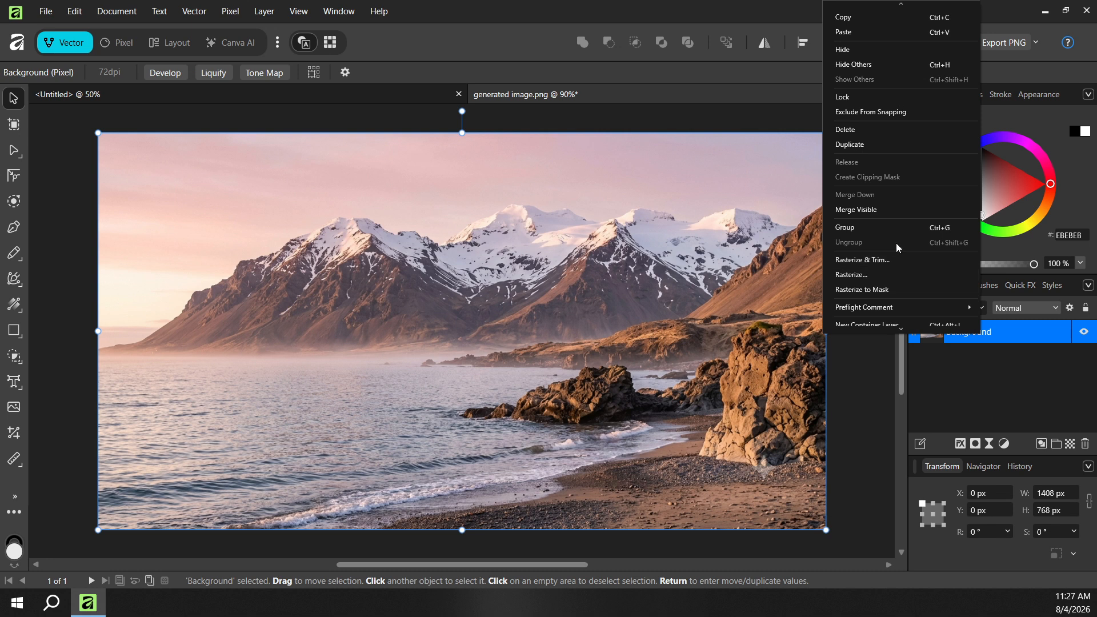
click(866, 144)
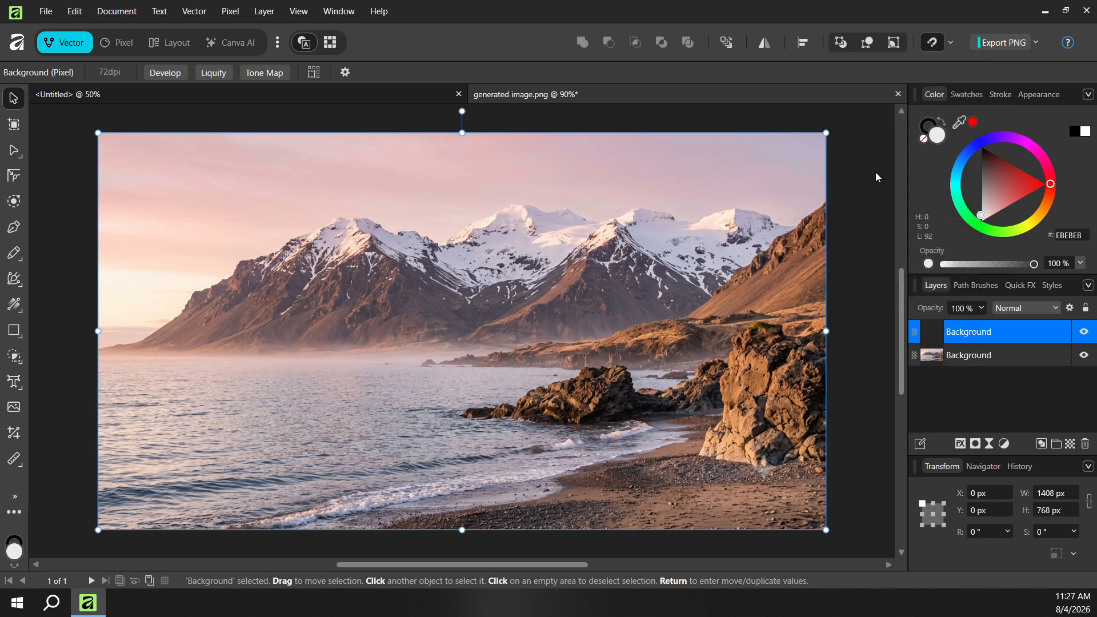
double_click(975, 333)
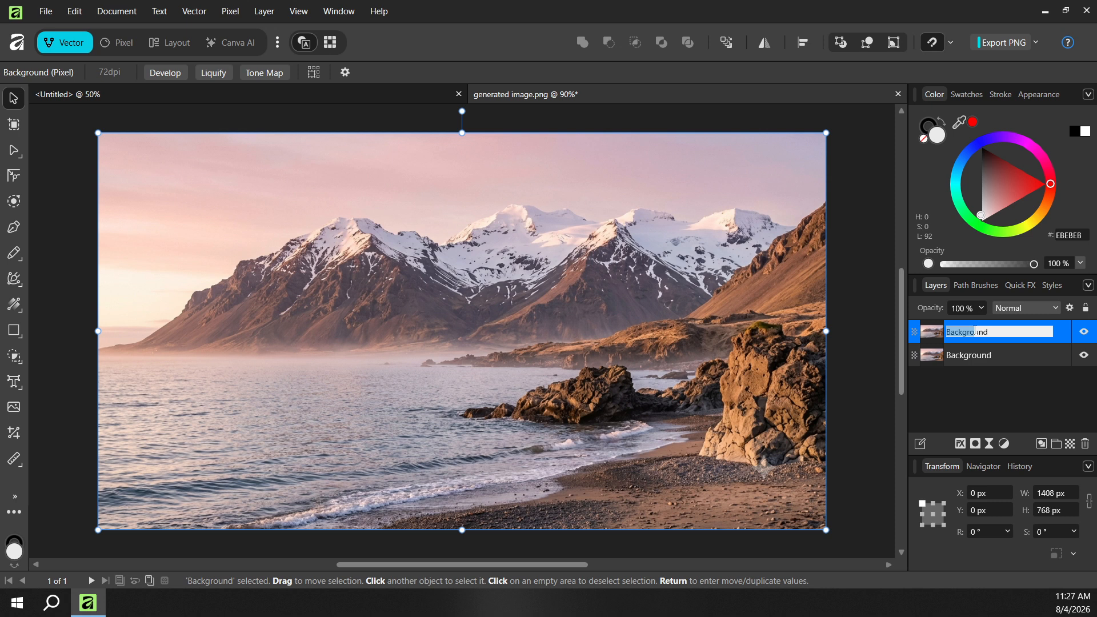
double_click(975, 331)
text(Copy)
key(Return)
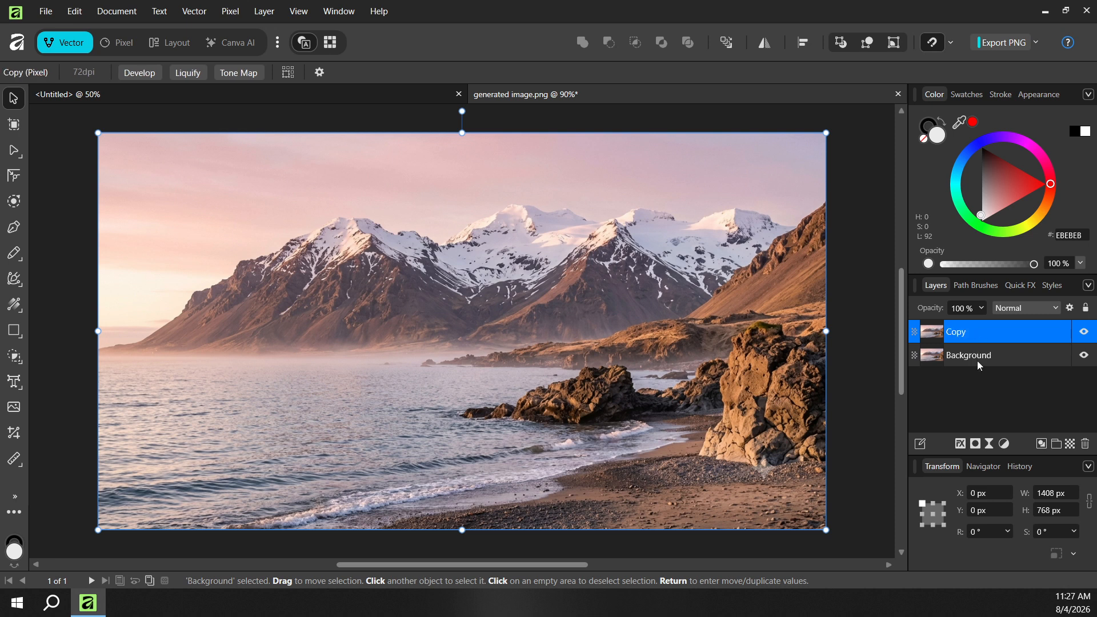
Apply the Detect Edges filter to the Copy layer
click(977, 359)
click(992, 338)
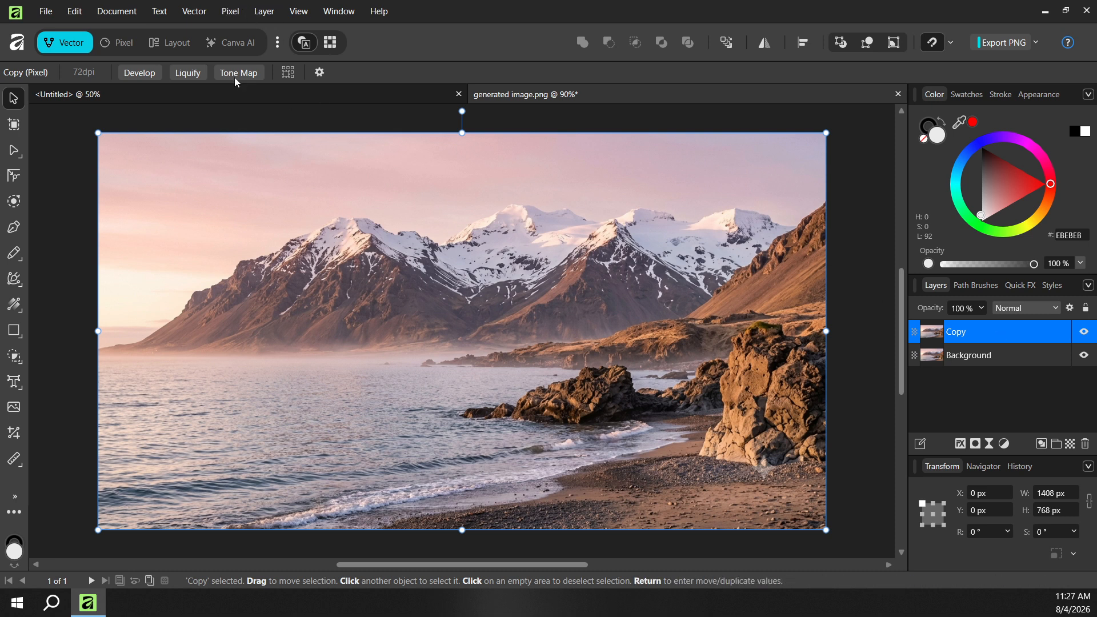
click(234, 15)
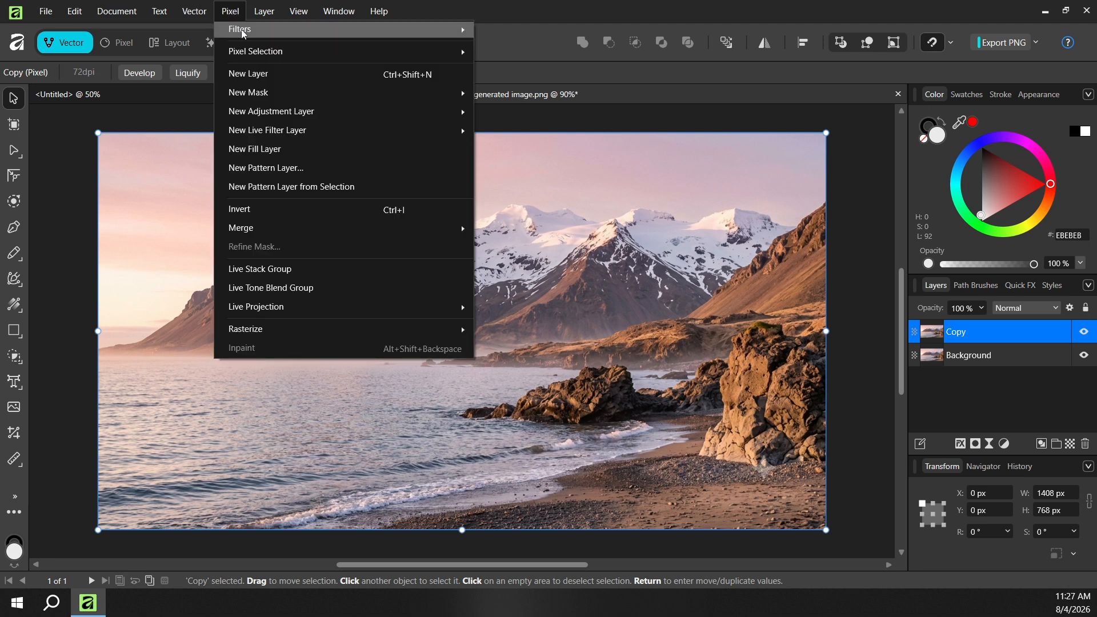
mouse_move(243, 34)
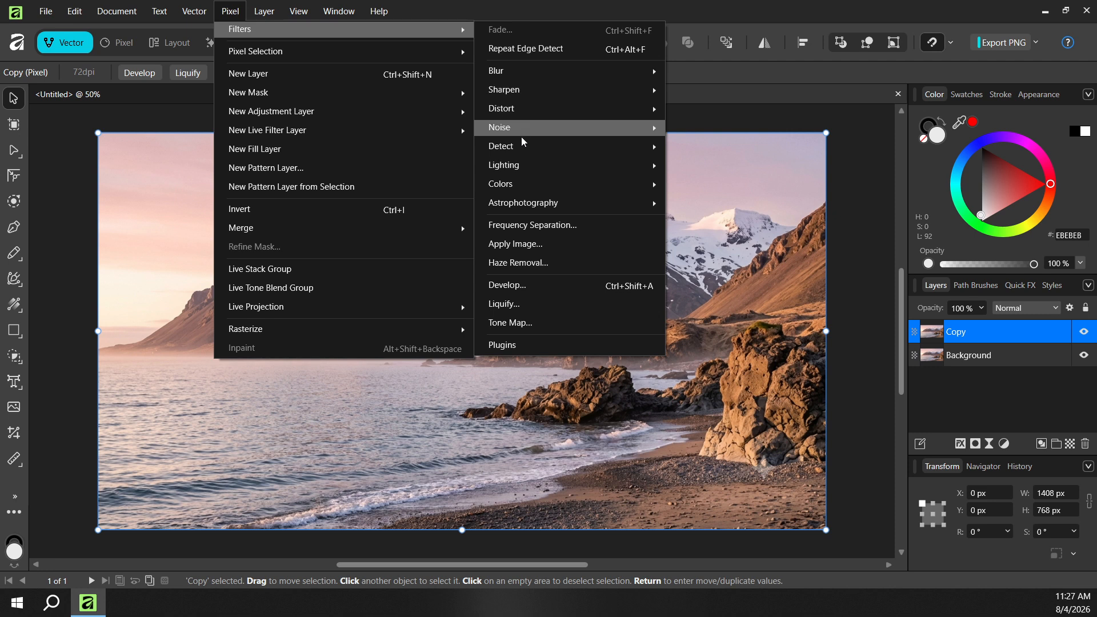
mouse_move(525, 146)
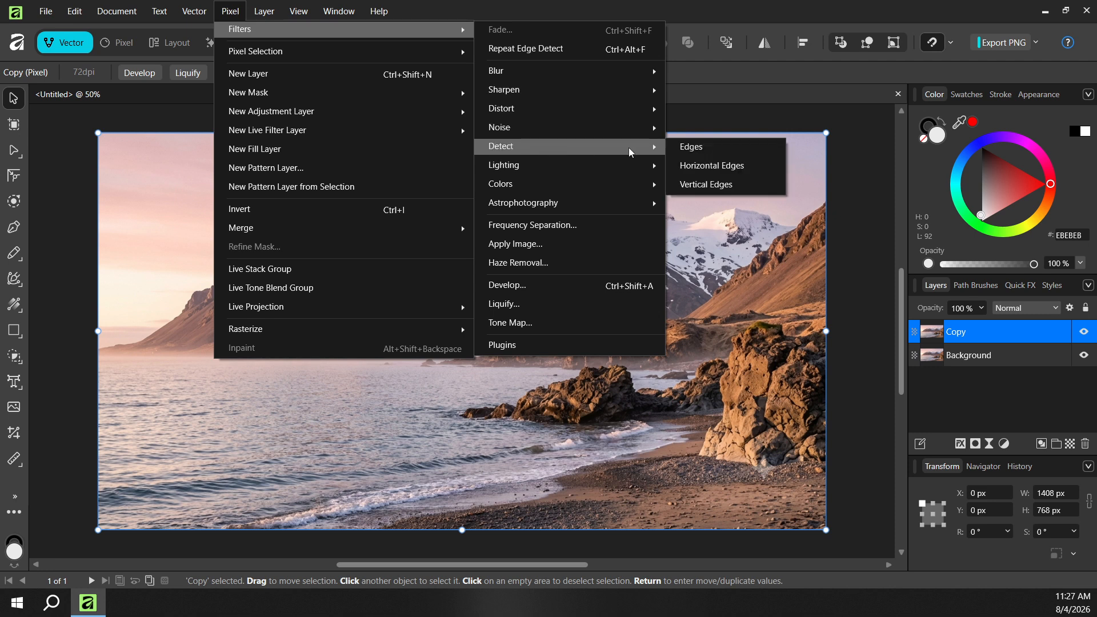
click(691, 147)
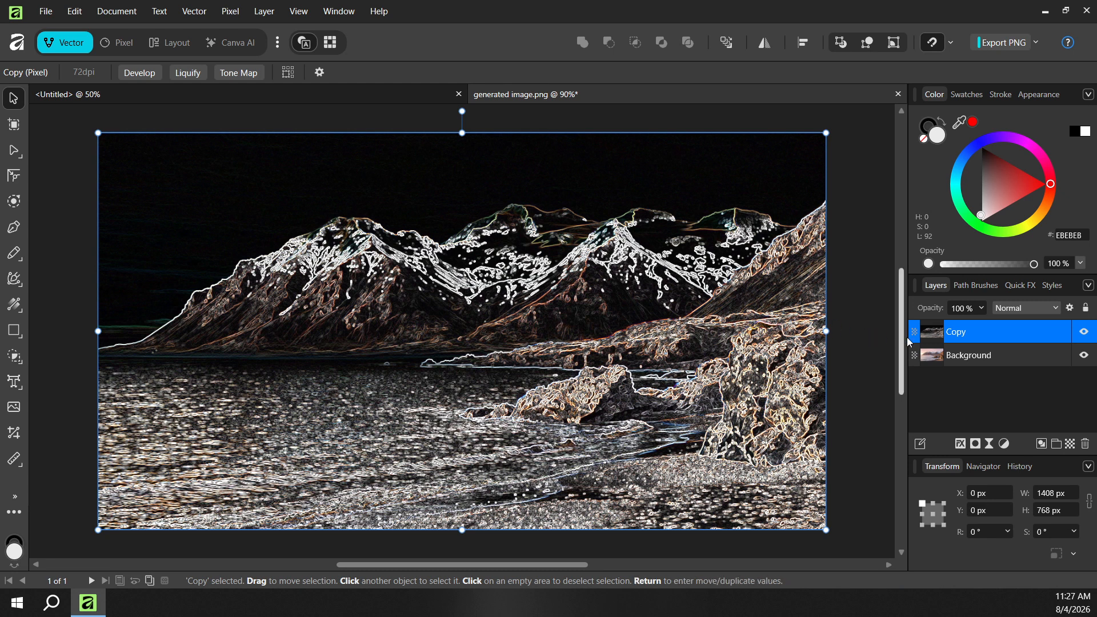
Set the Copy layer's blend mode to Subtract
right_click(1009, 335)
click(1031, 298)
click(1032, 308)
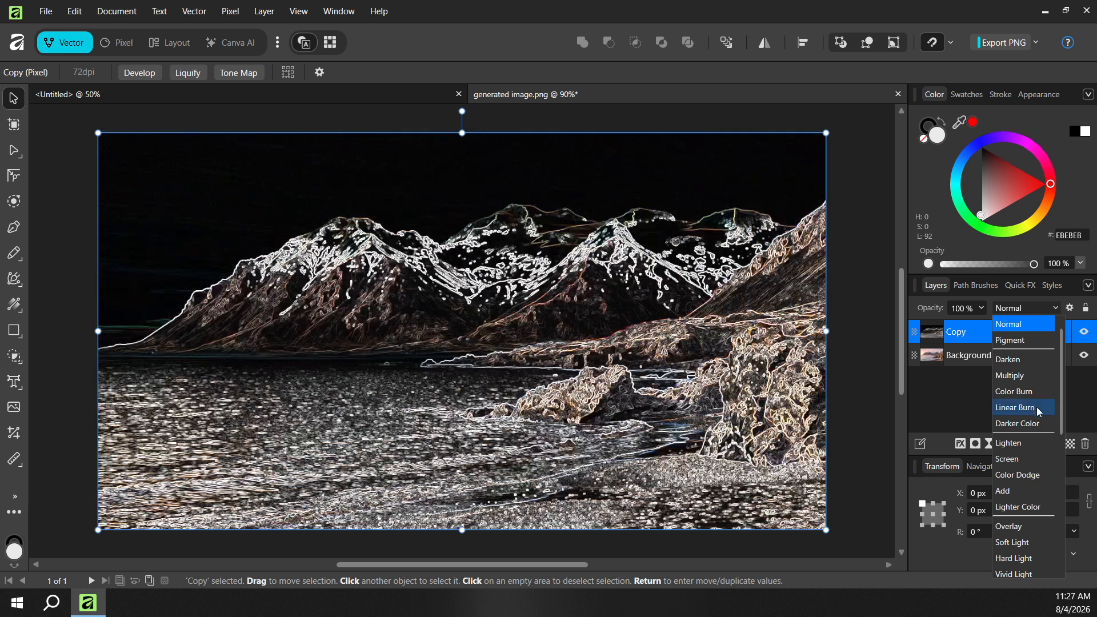
scroll(1037, 410, down, 2)
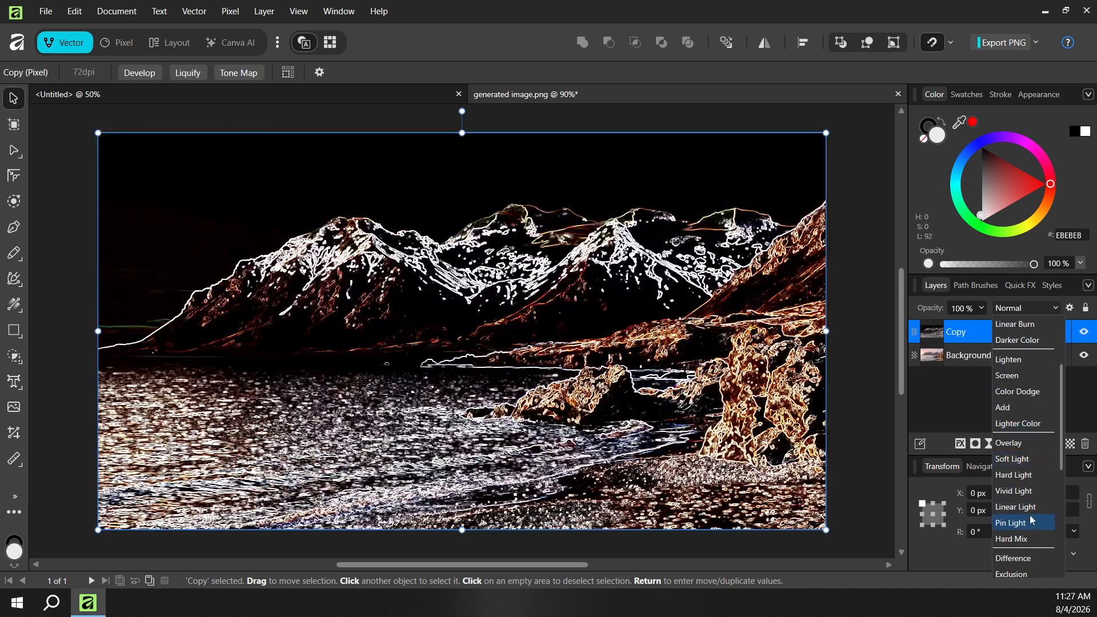
scroll(1031, 523, down, 1)
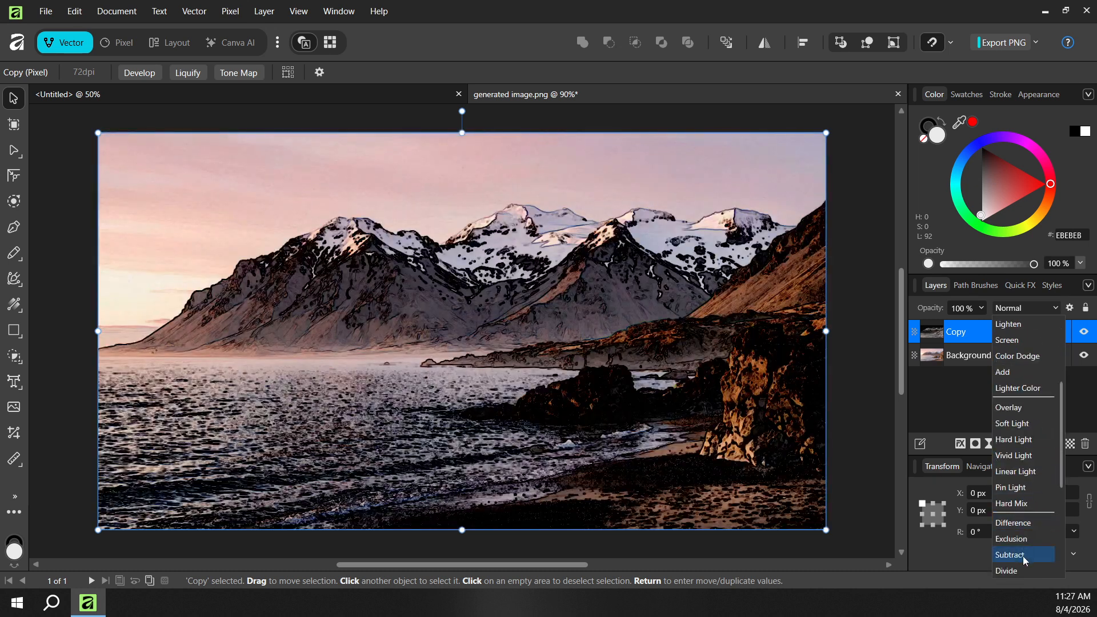
click(1023, 556)
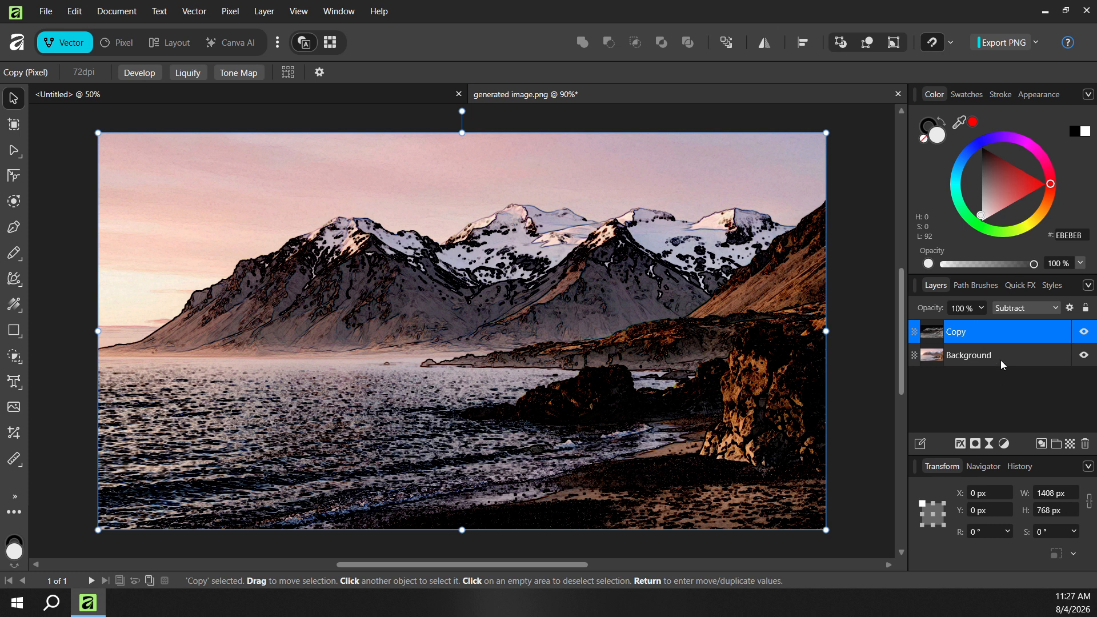
Add a Brightness / Contrast adjustment above the Copy layer with 24% brightness and slightly raised contrast
click(991, 379)
click(989, 338)
click(1006, 444)
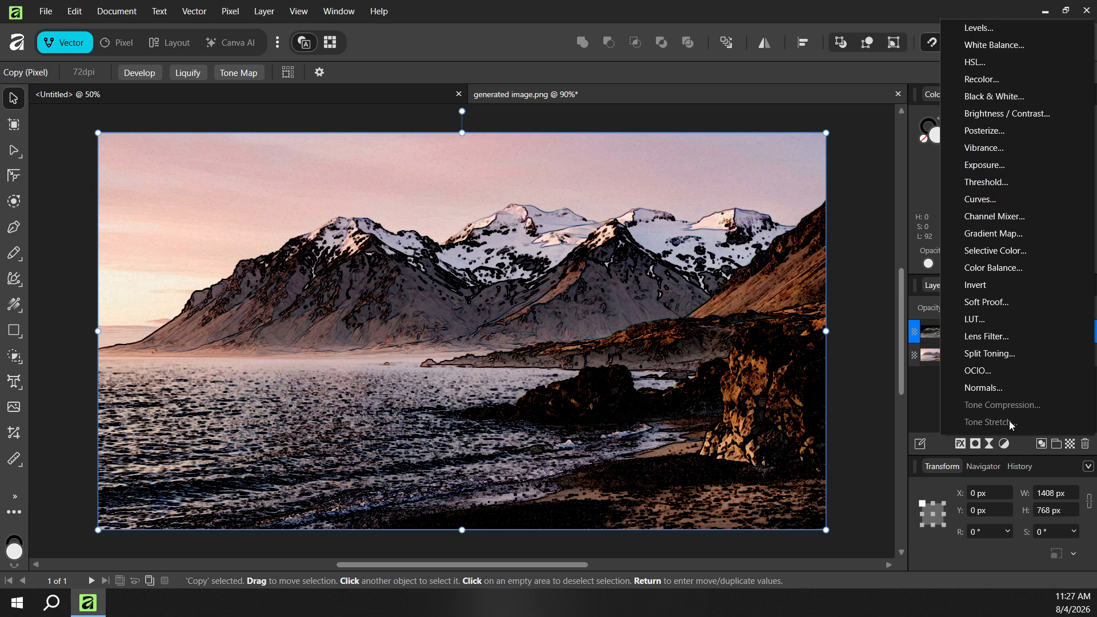
click(1024, 115)
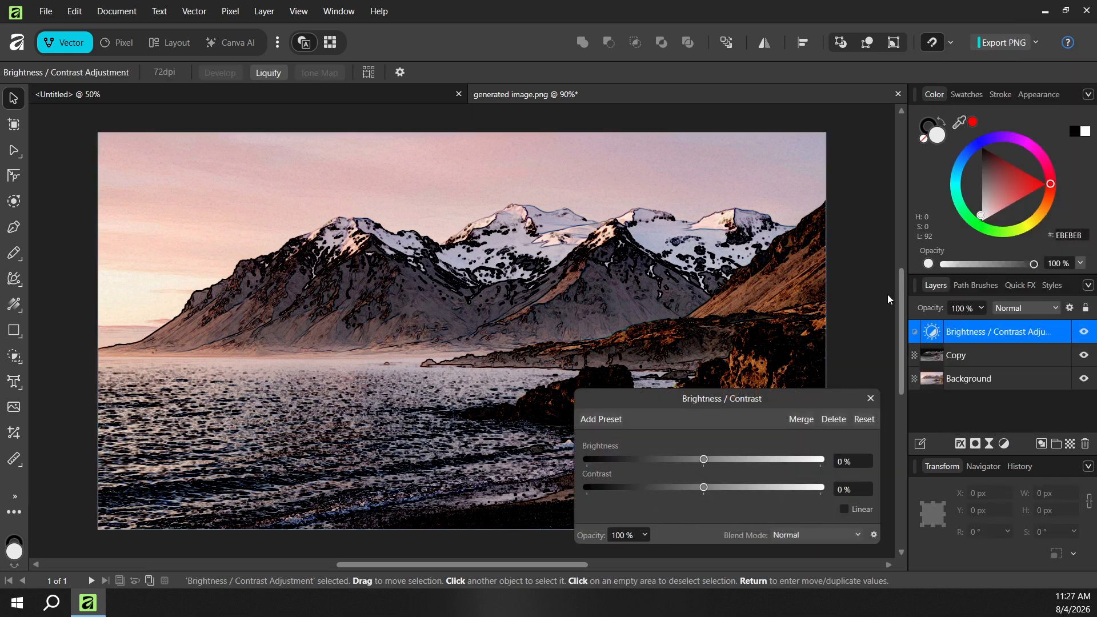
click(714, 460)
drag(723, 459, 717, 488)
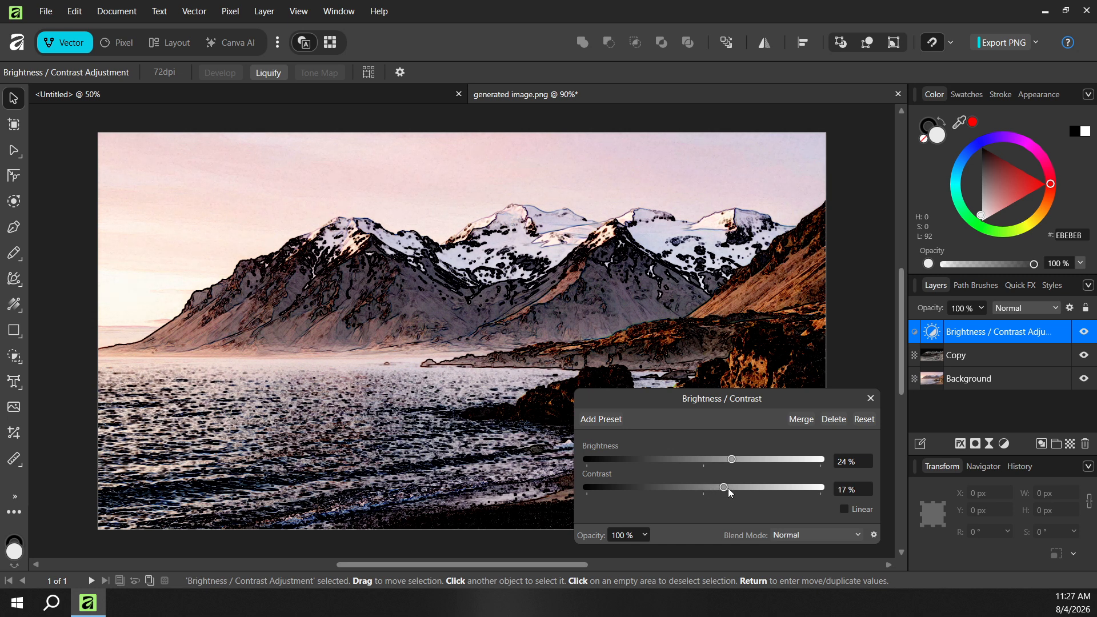
mouse_move(729, 489)
mouse_down()
mouse_move(707, 485)
mouse_move(721, 487)
mouse_up()
click(951, 416)
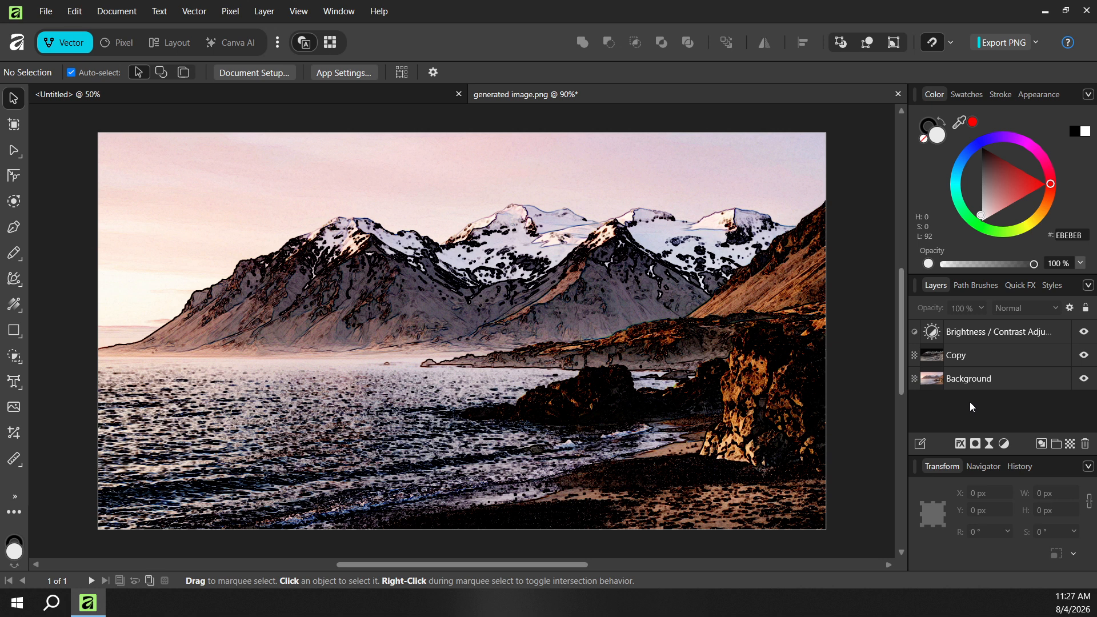
Select all three layers and merge the visible result into a new pixel layer
click(994, 378)
key(ctrl+a)
right_click(993, 355)
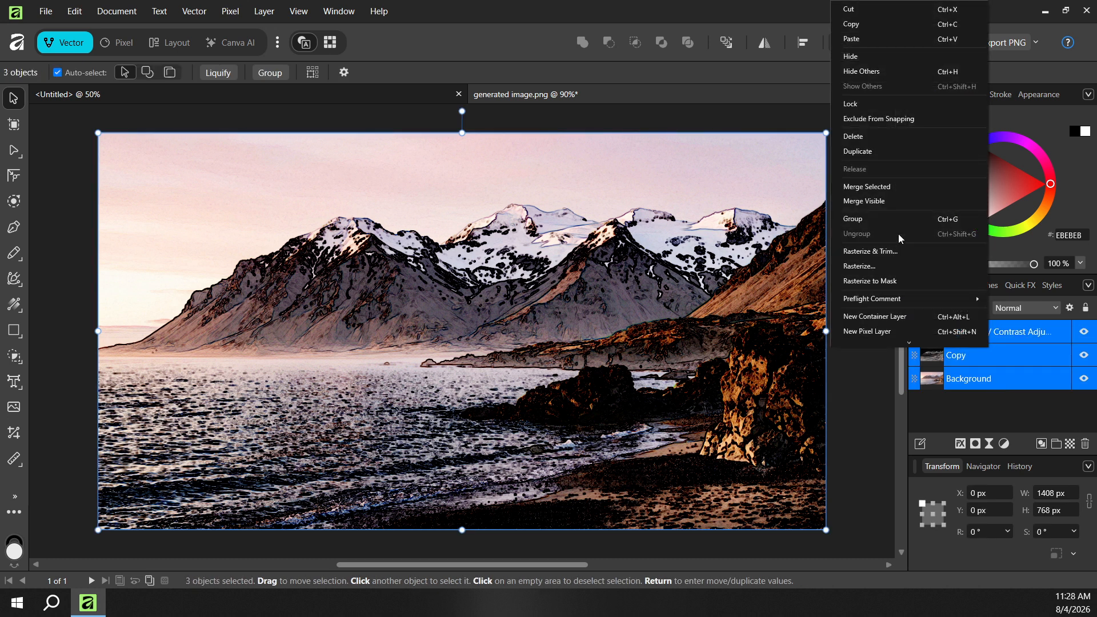
click(888, 197)
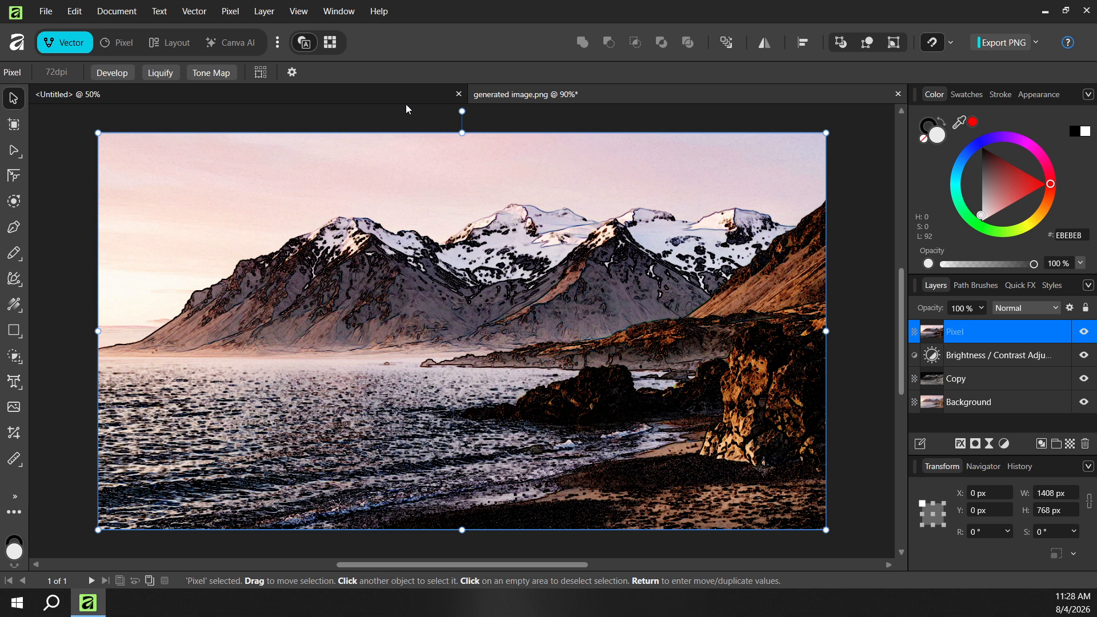
Open the merged pixel layer in Tone Map and preview the Detailed, Cool and High contrast black and white presets
click(211, 77)
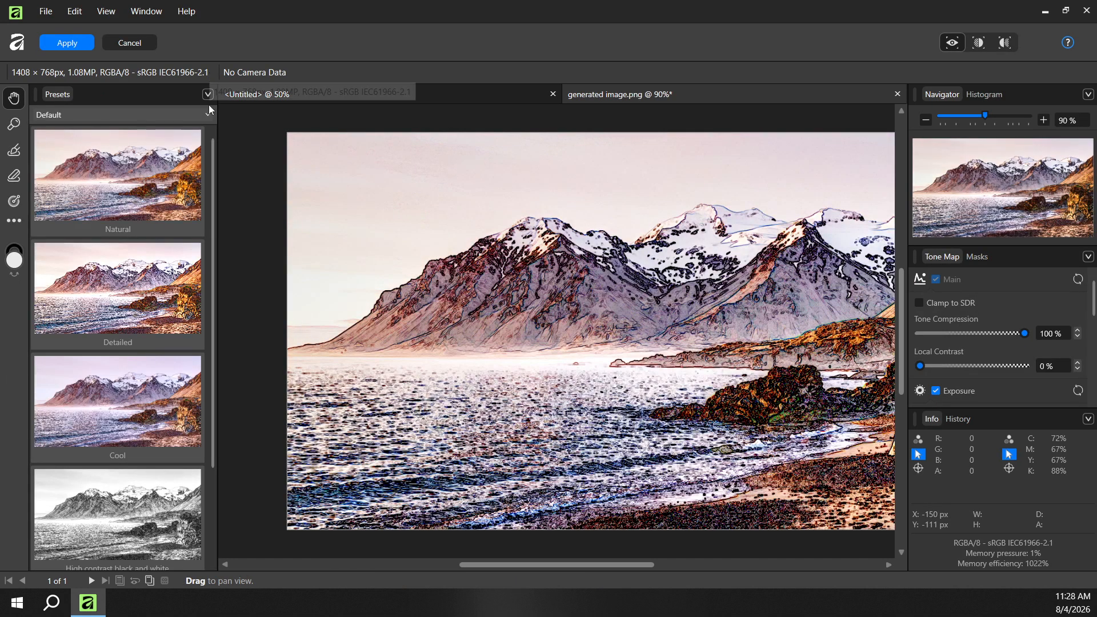
click(138, 280)
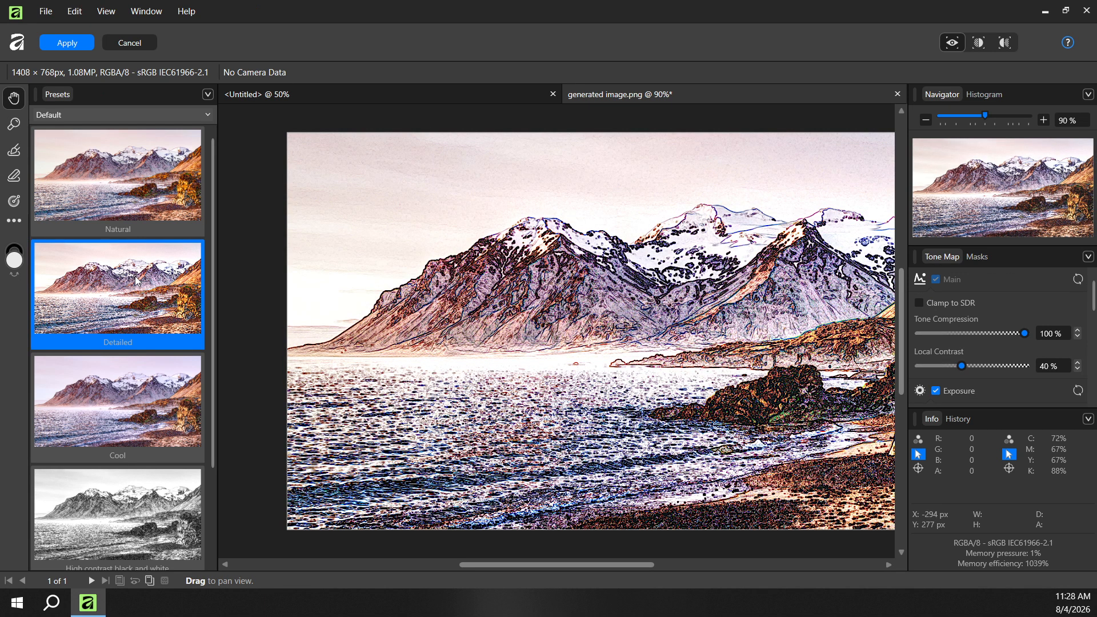
click(160, 411)
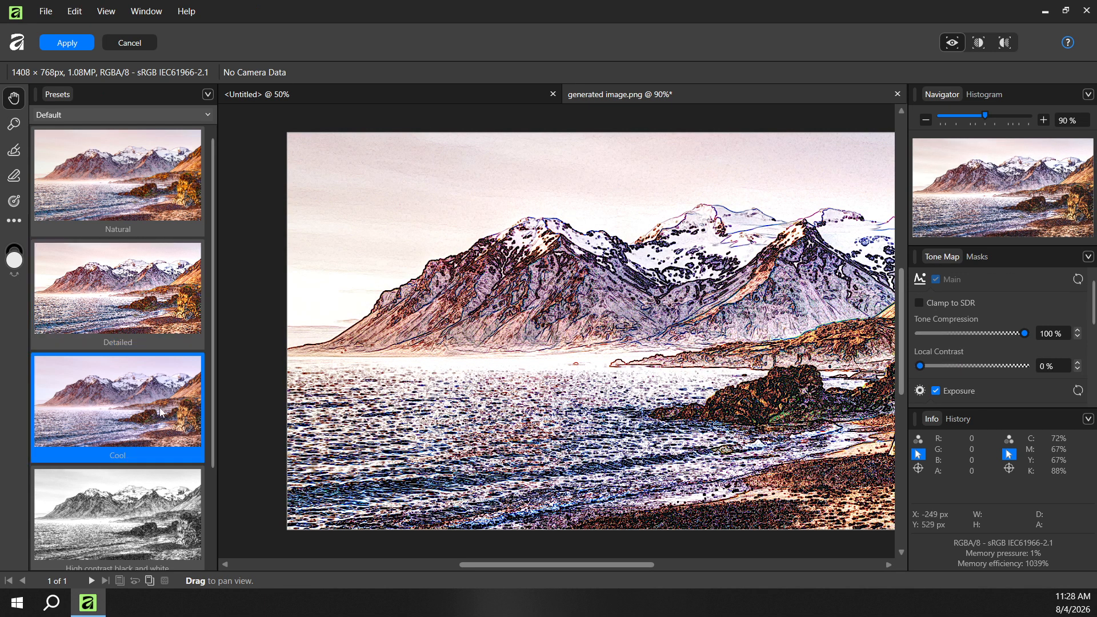
click(144, 298)
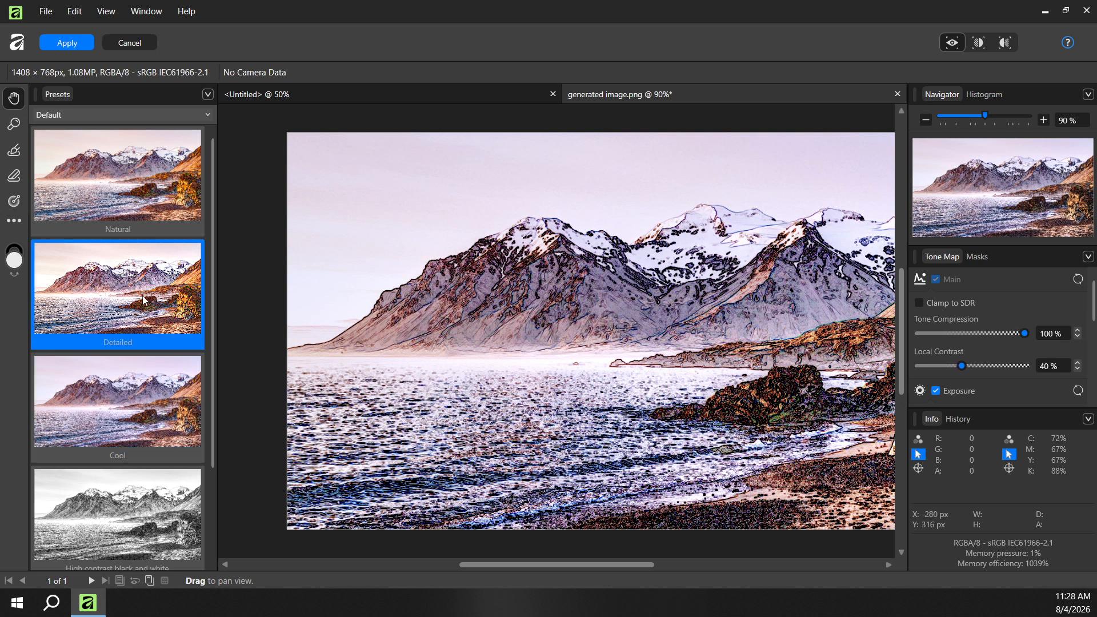
click(152, 496)
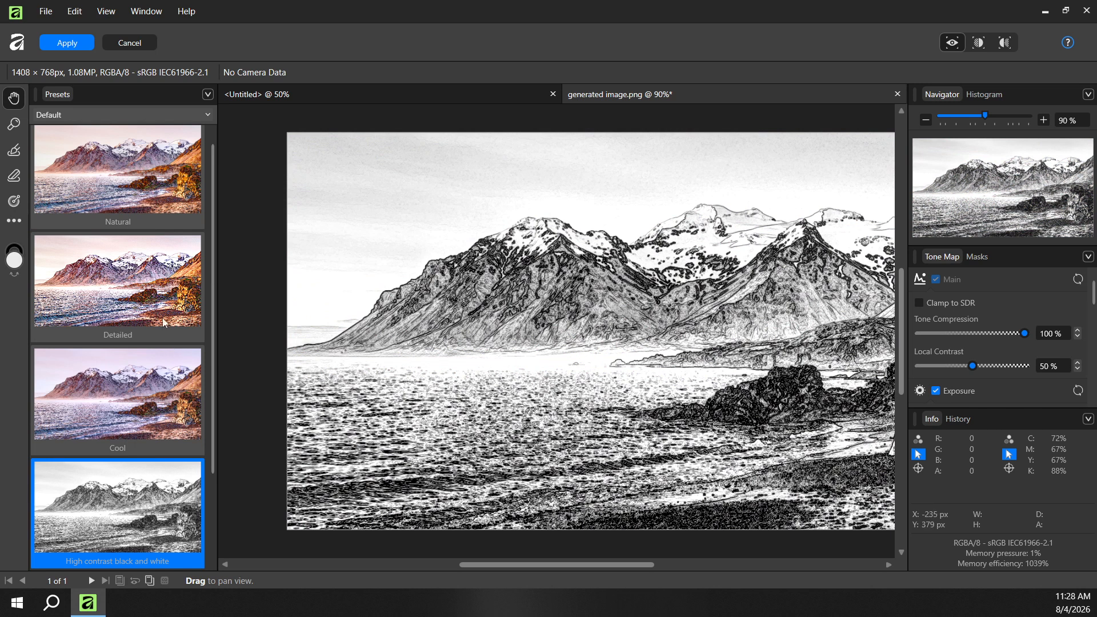
click(164, 322)
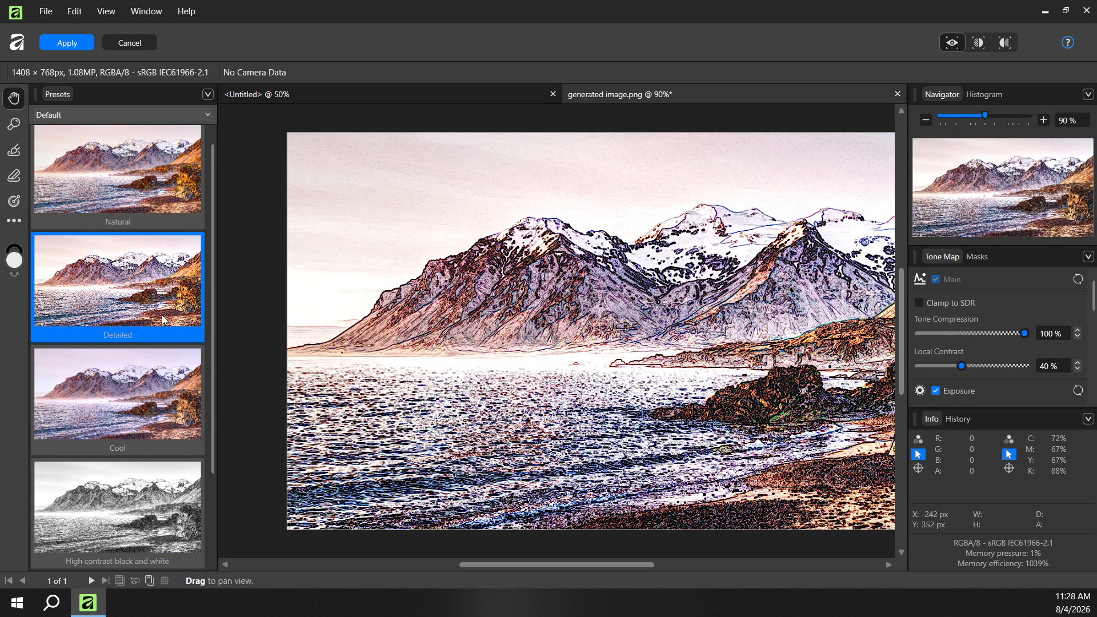
scroll(162, 320, down, 3)
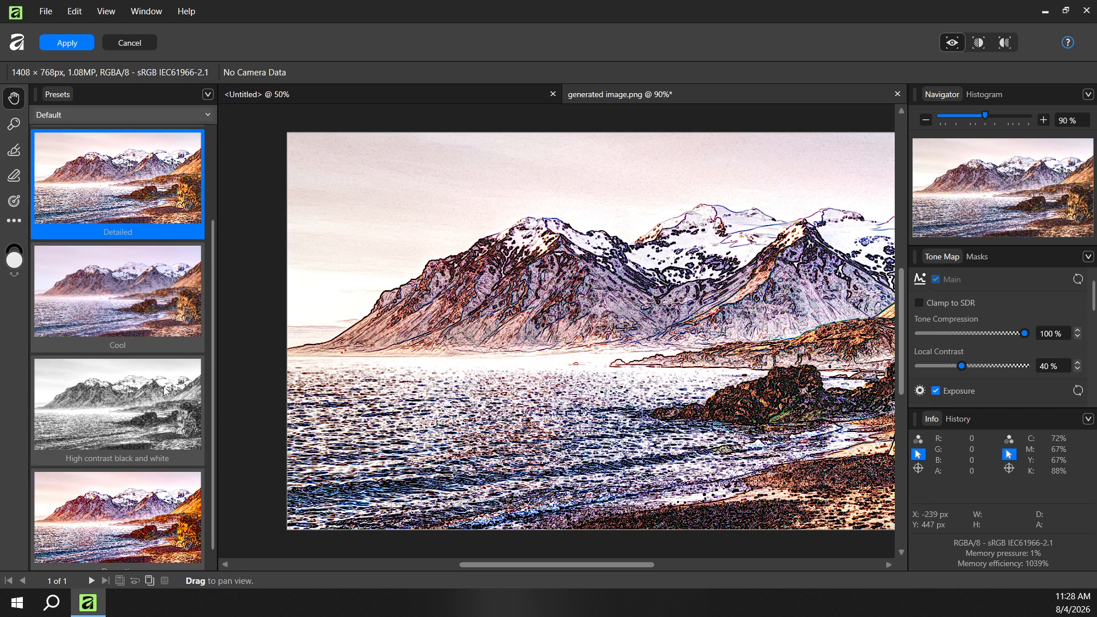
click(160, 402)
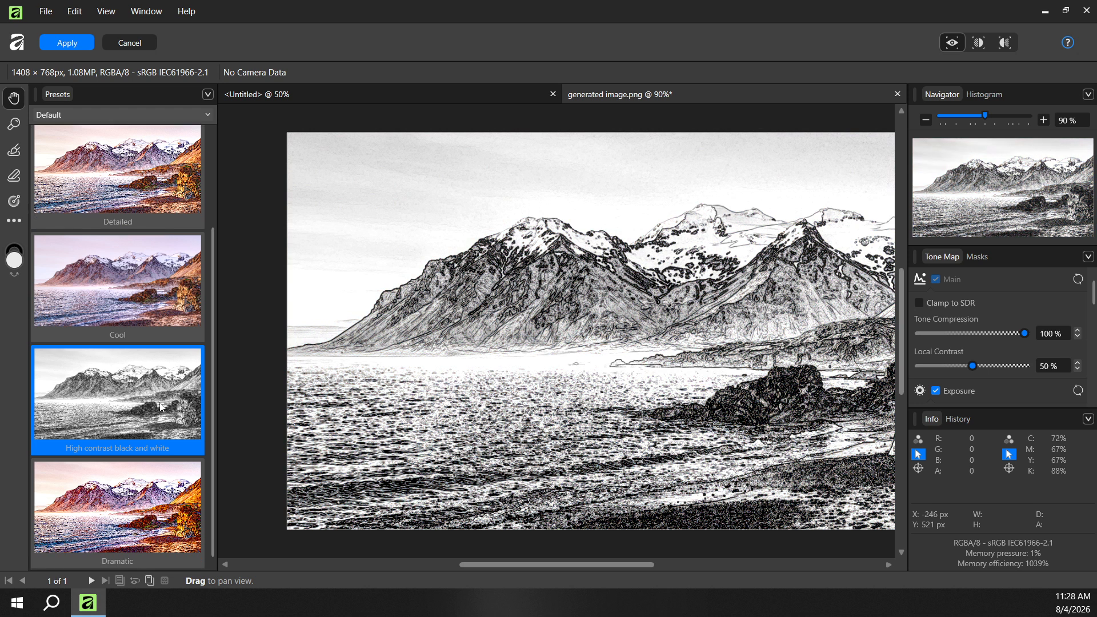
Apply the Dramatic tone mapping preset to the merged layer and deselect it
click(154, 487)
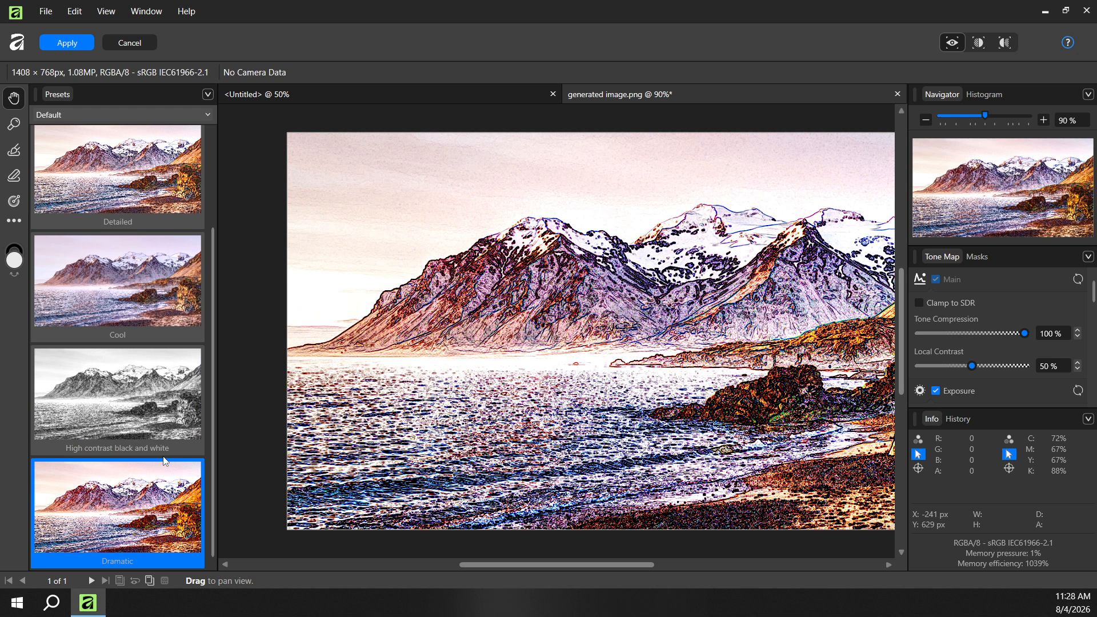
scroll(164, 460, up, 1)
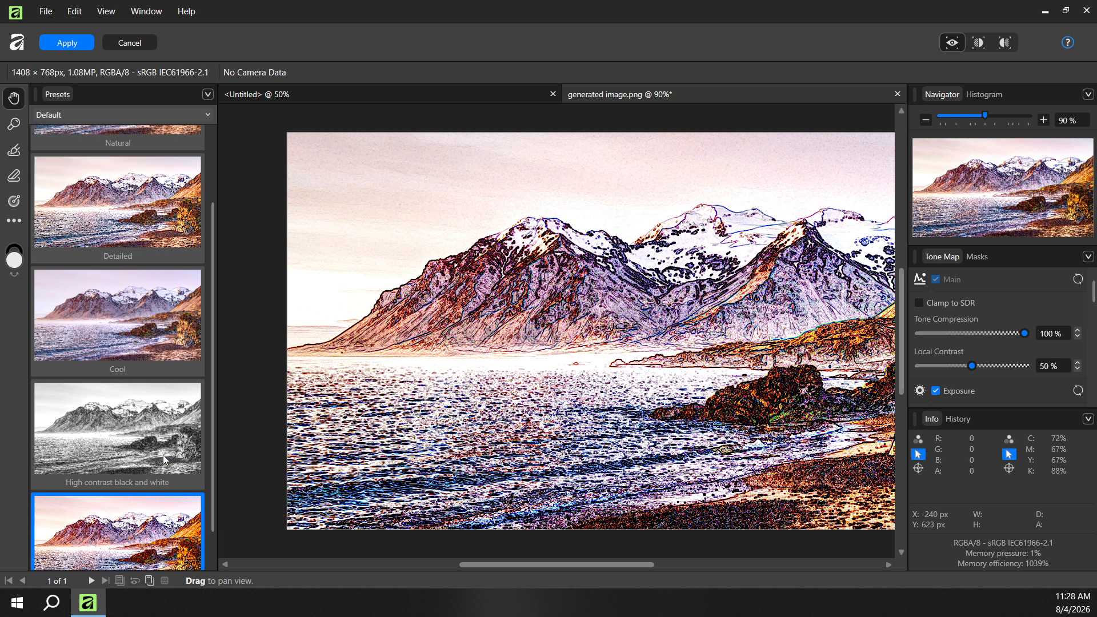
scroll(164, 458, up, 3)
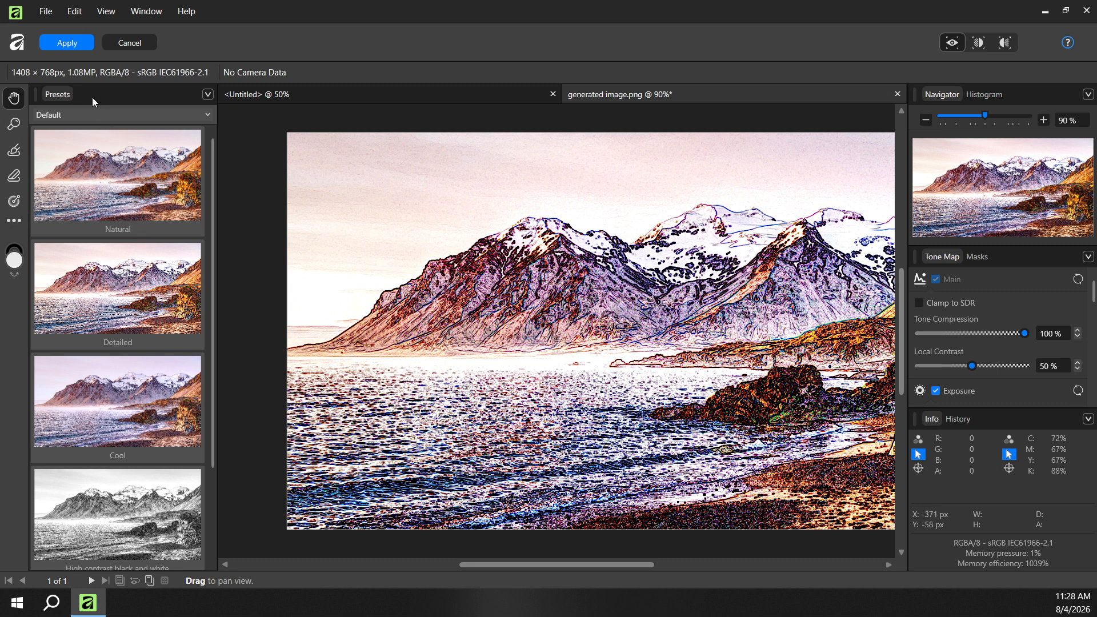
click(66, 45)
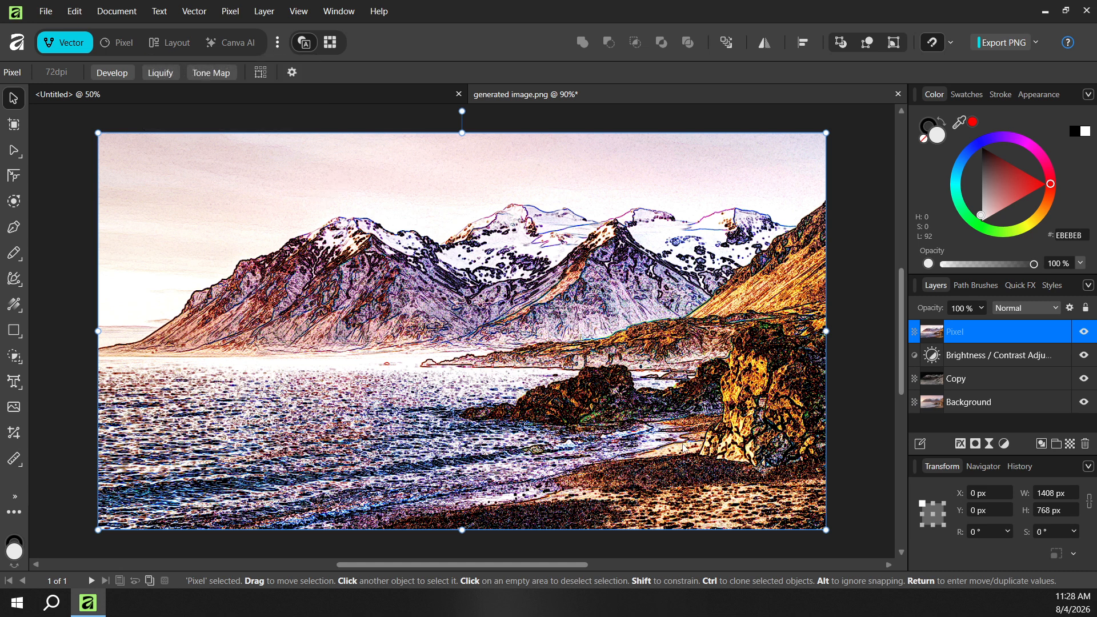
click(844, 458)
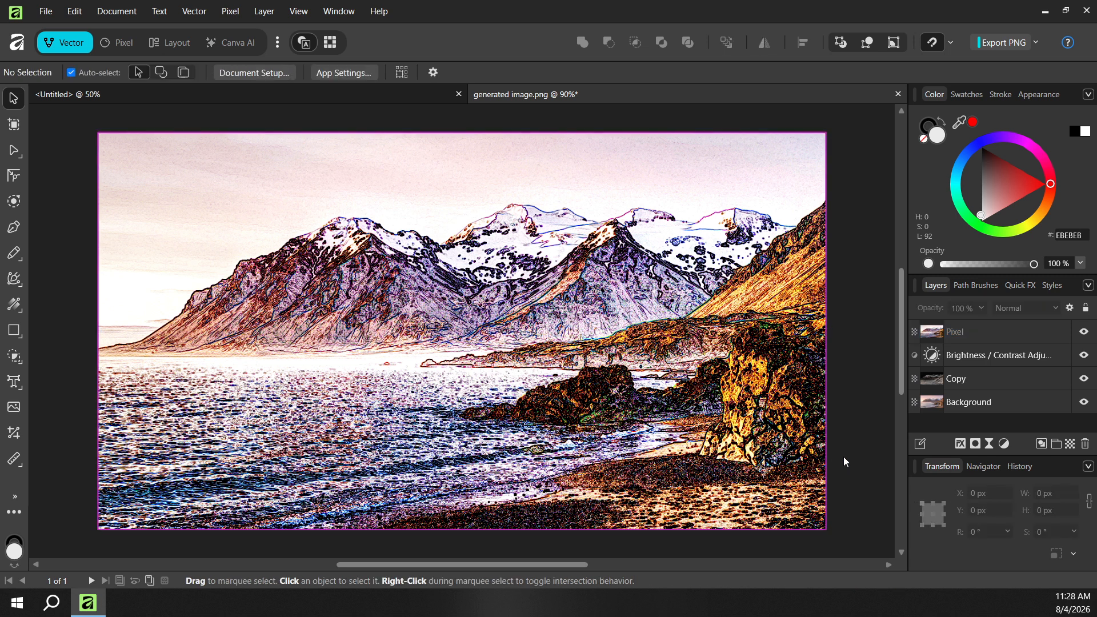
Review the layer stack by selecting the Copy, Background, Brightness / Contrast Adjustment and merged Pixel layers individually, and clear the selection
click(823, 431)
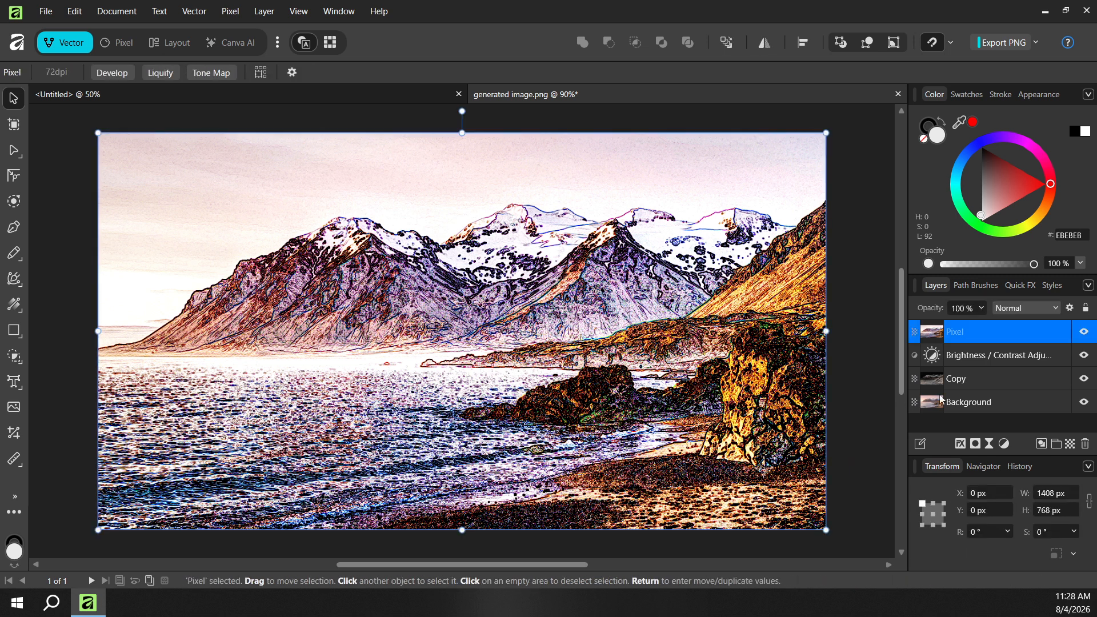
click(990, 365)
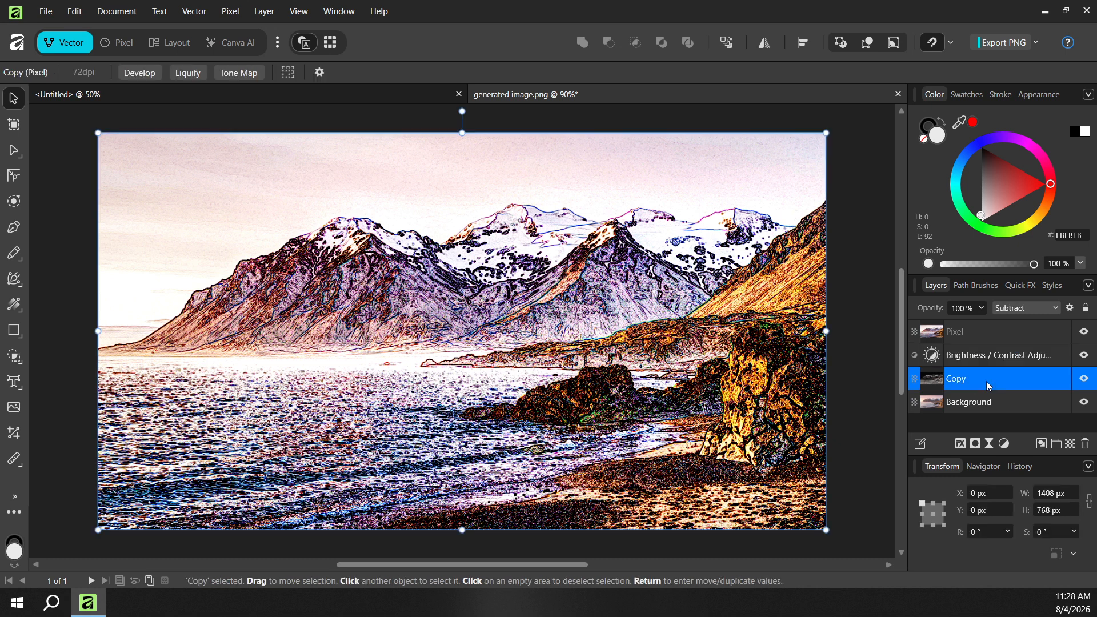
click(986, 382)
click(981, 407)
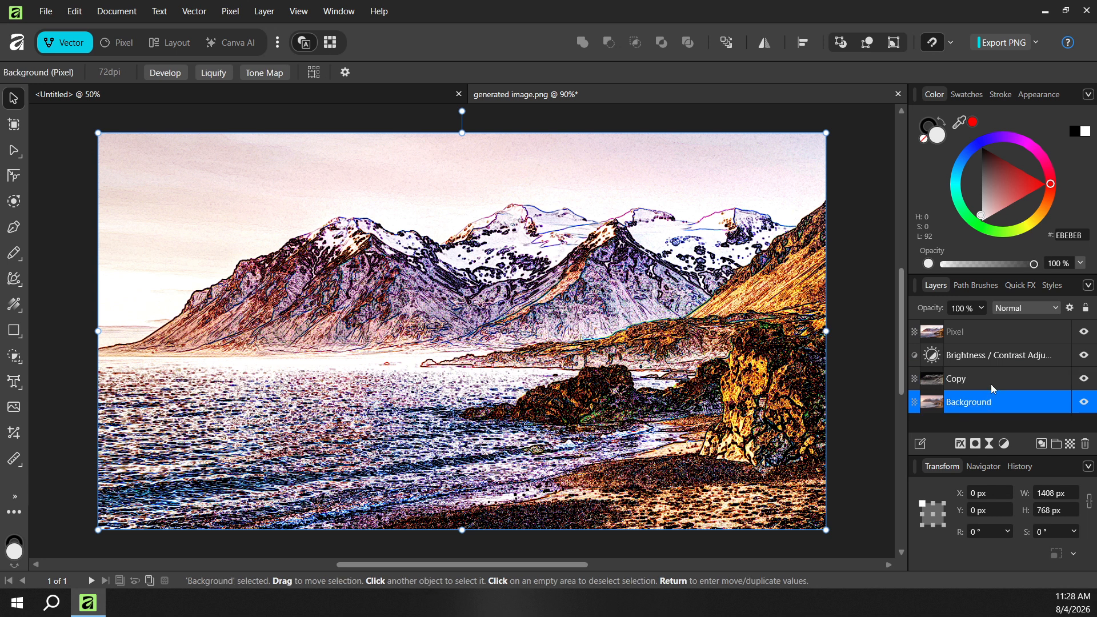
click(991, 384)
click(995, 361)
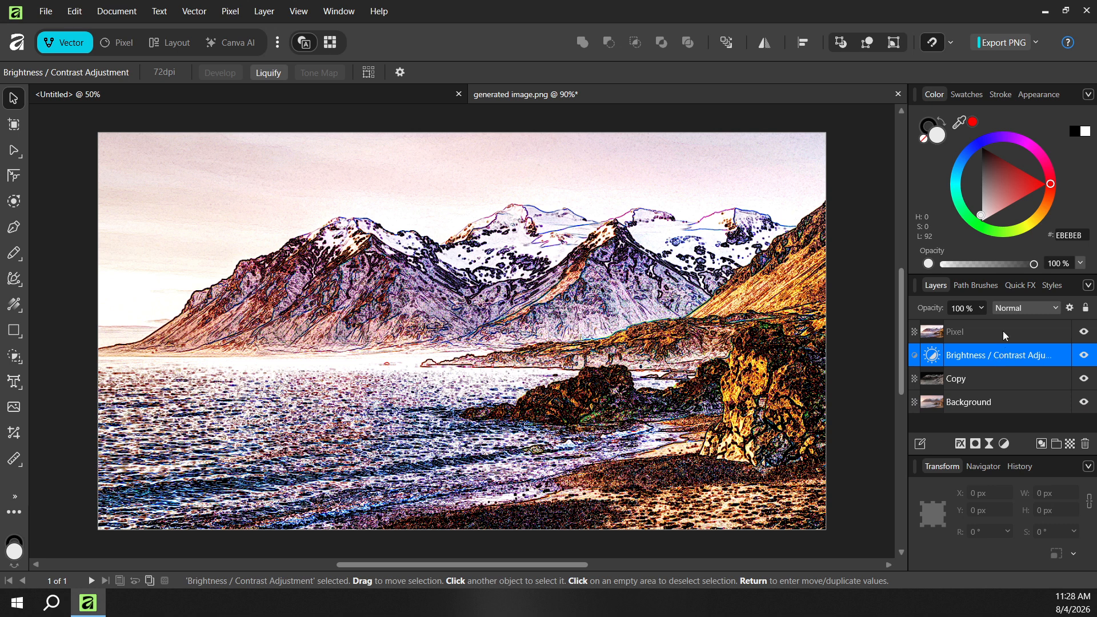
click(1004, 335)
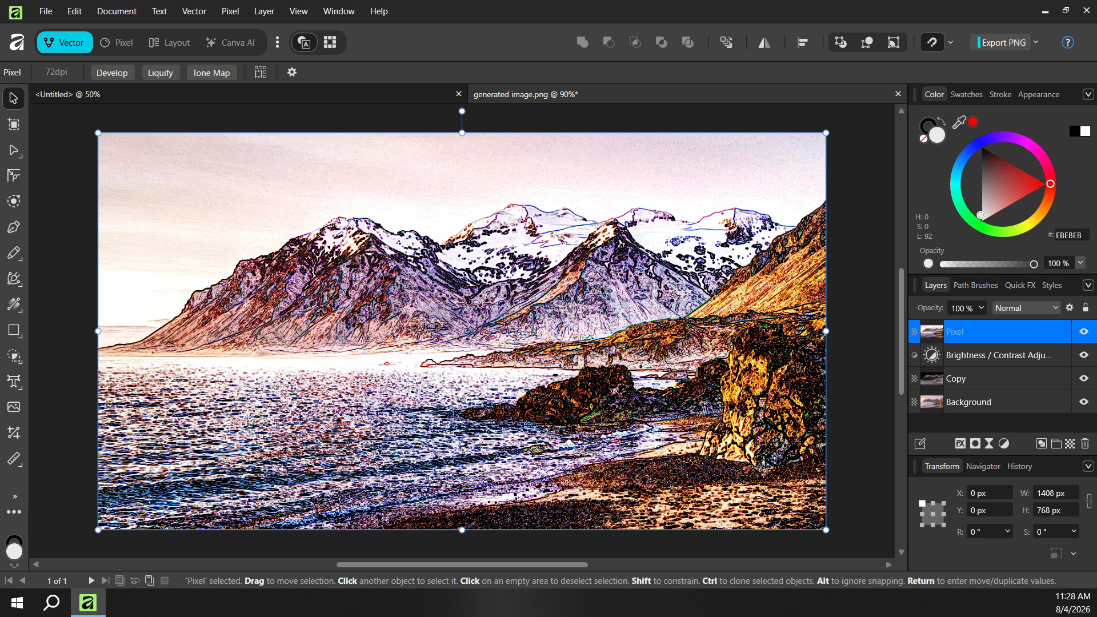
click(855, 377)
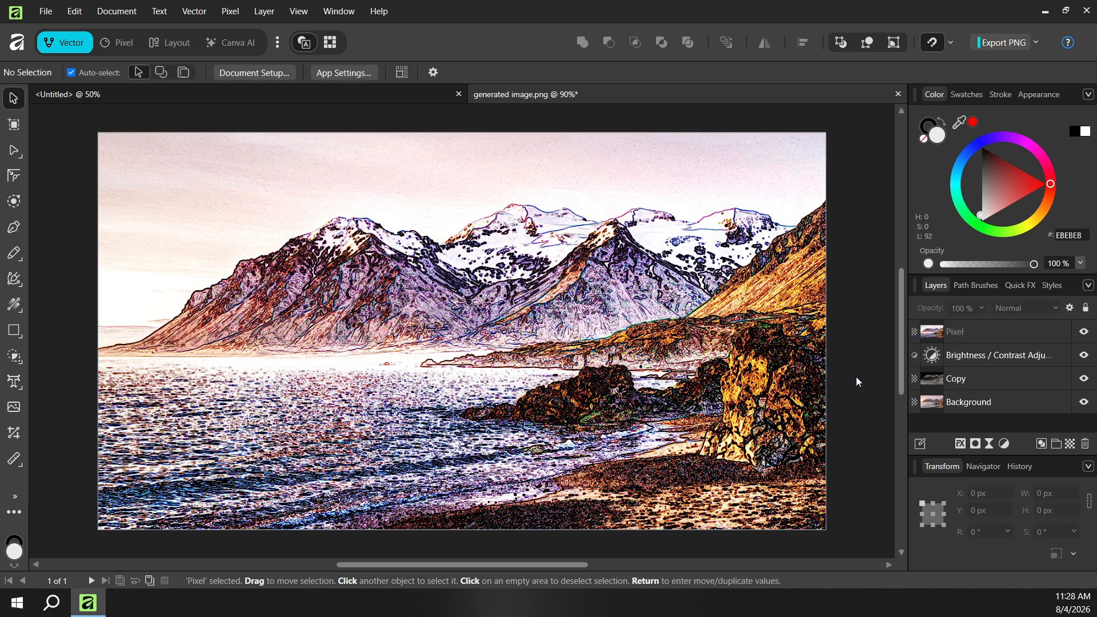